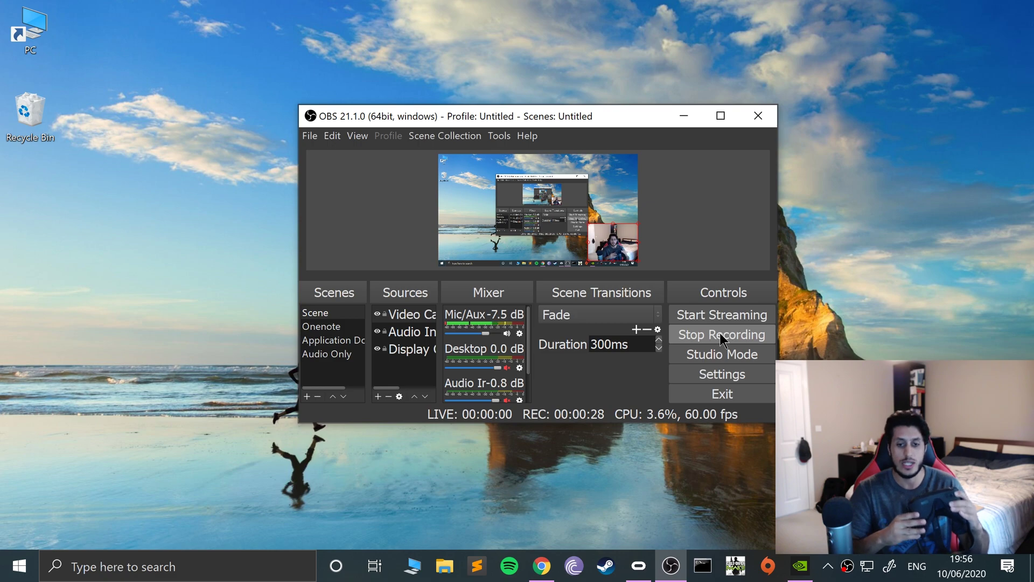
Open a new Chrome window and search Google for 'oculus link cable'
right_click(541, 567)
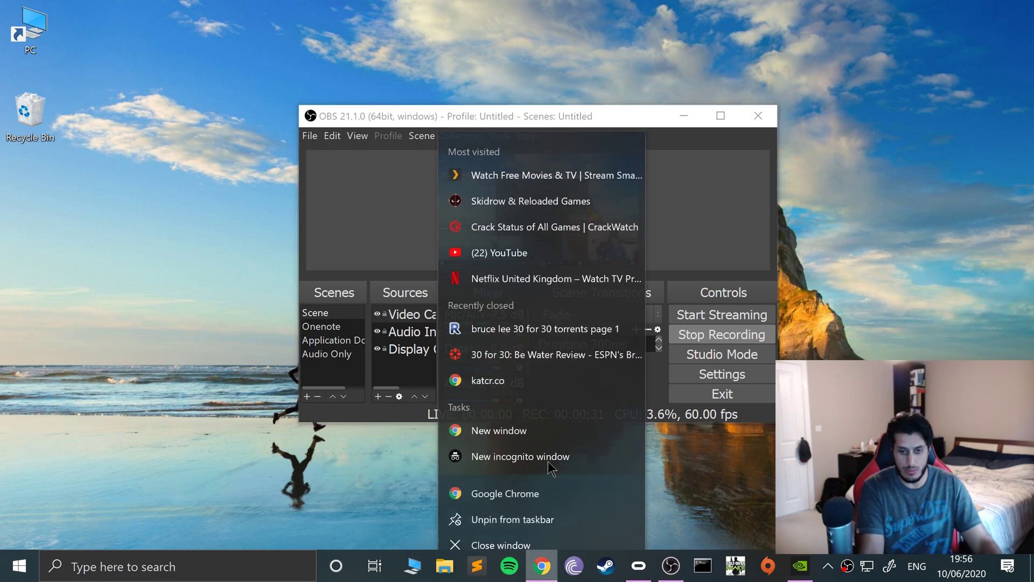
click(486, 421)
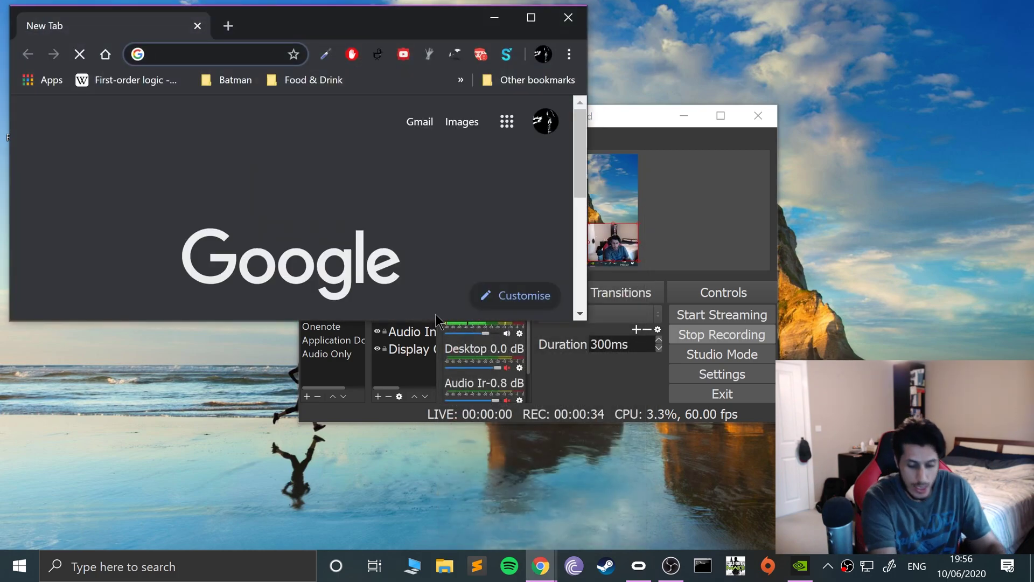
text(oculus )
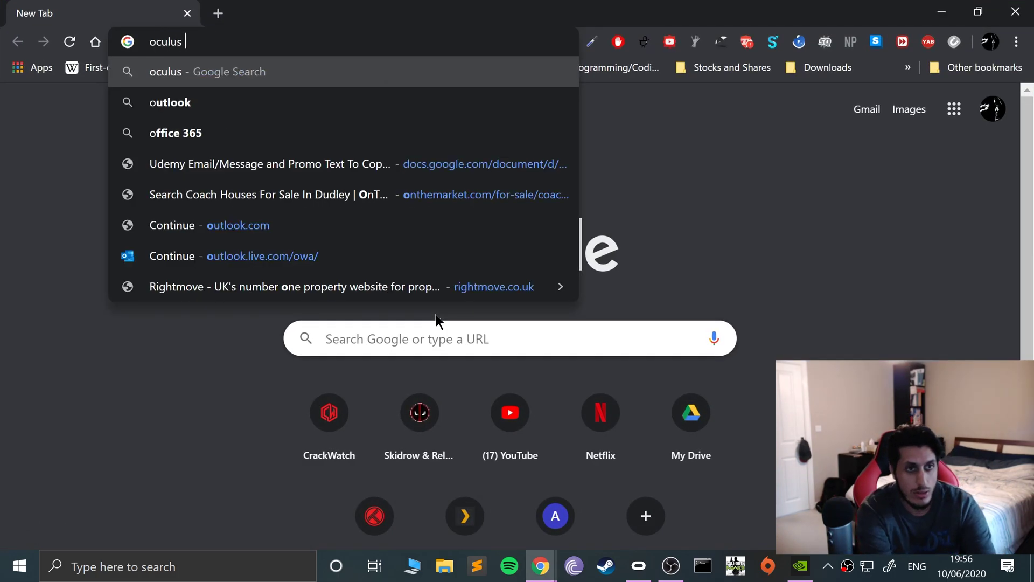
text(link c)
key(Return)
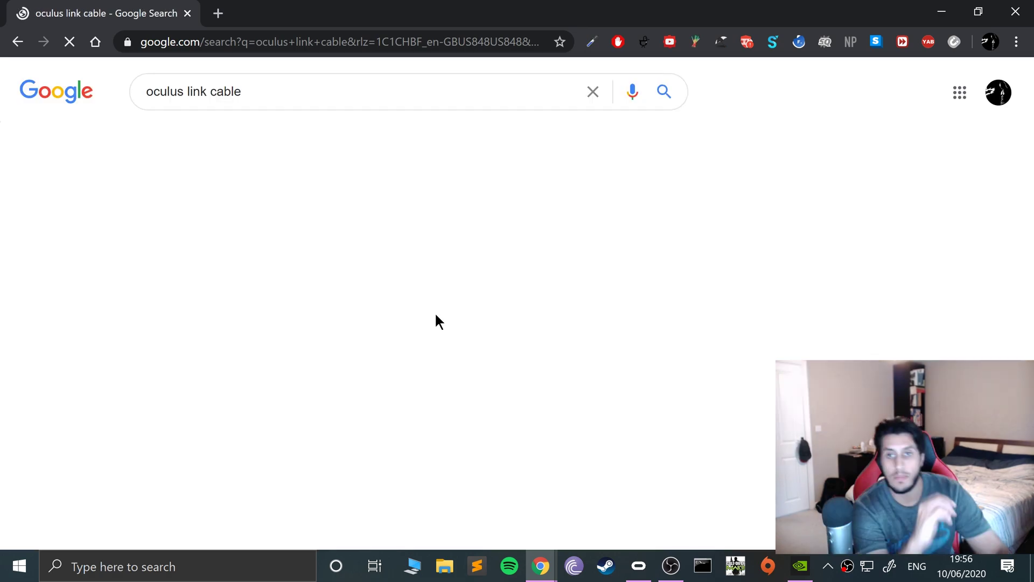
scroll(208, 370, down, 1)
scroll(209, 370, down, 3)
scroll(246, 234, down, 2)
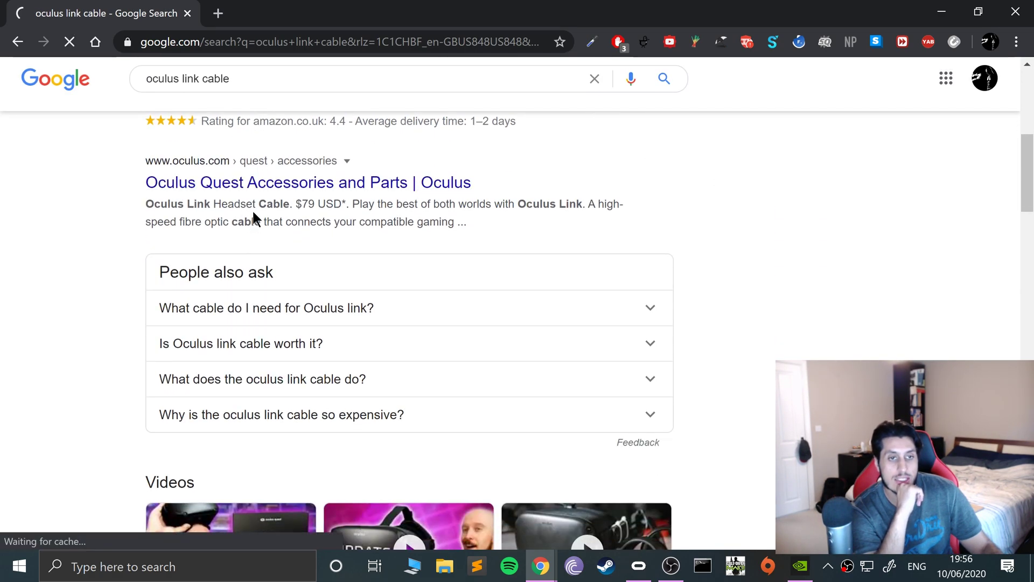
Open the 'Oculus Quest Accessories and Parts | Oculus' result to view the £79 Link cable
click(289, 179)
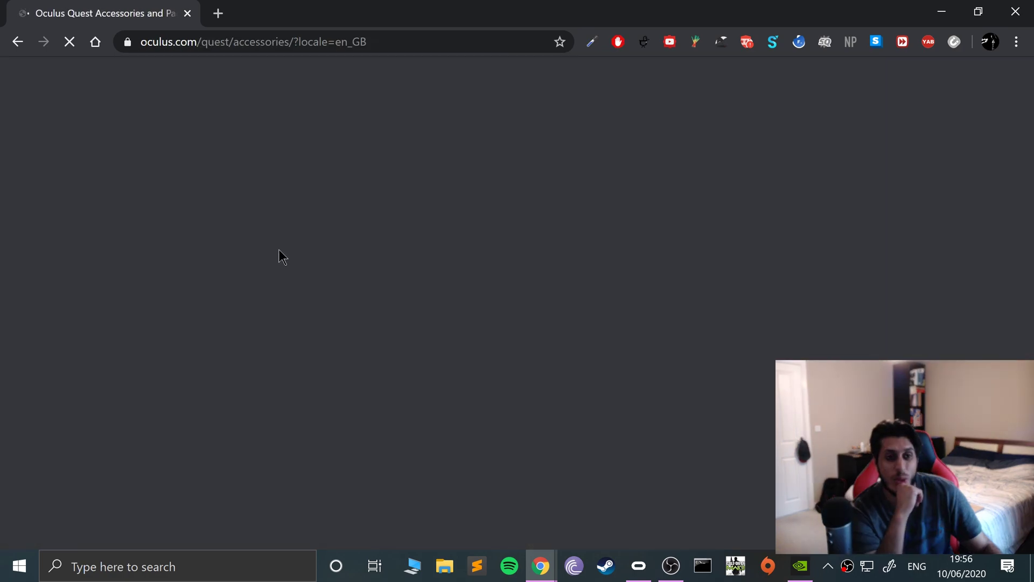
scroll(353, 336, down, 3)
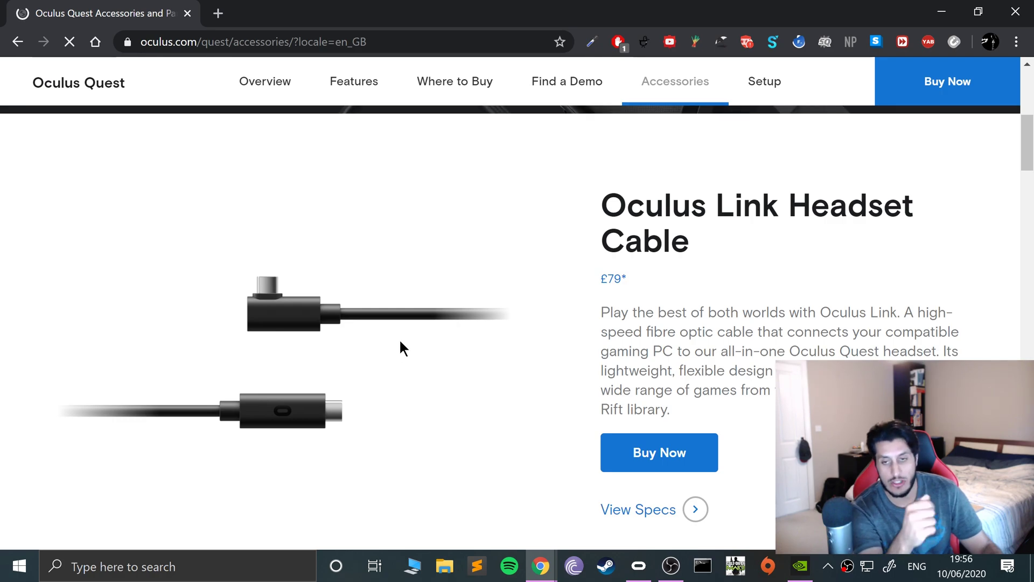
scroll(422, 327, down, 4)
scroll(423, 329, down, 1)
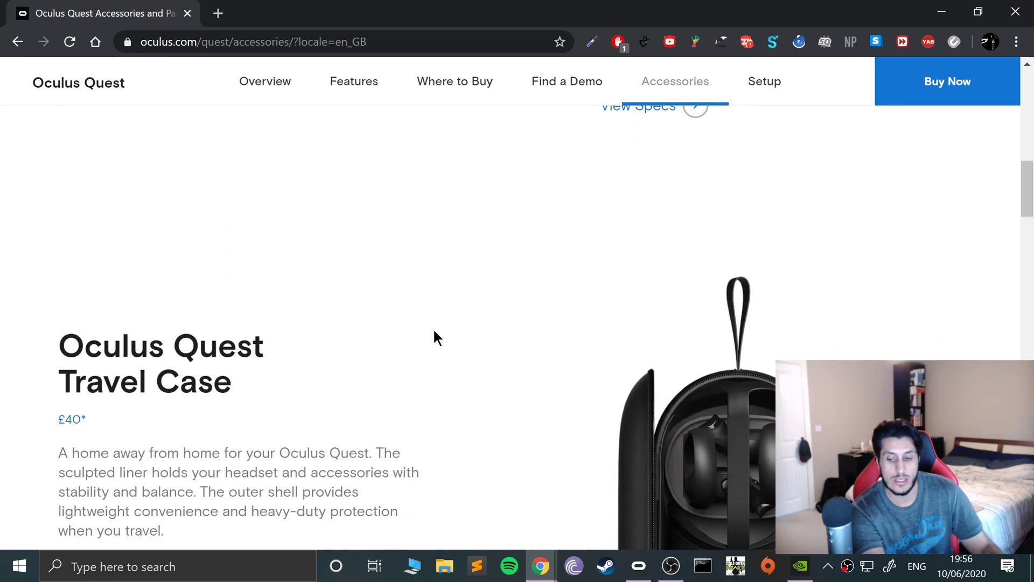
scroll(438, 328, down, 5)
scroll(437, 331, down, 1)
scroll(438, 331, down, 4)
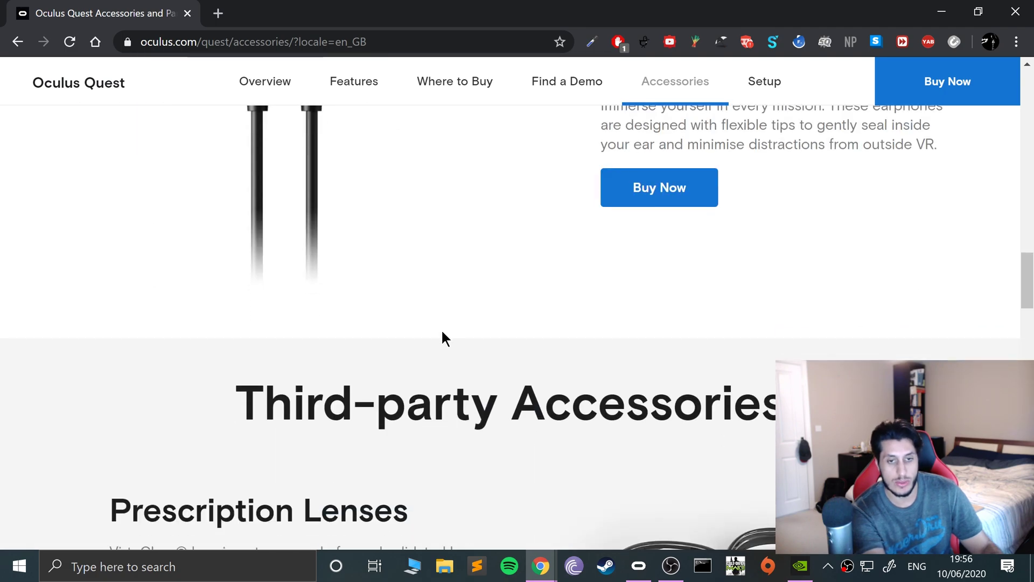
scroll(441, 329, up, 5)
scroll(442, 330, up, 5)
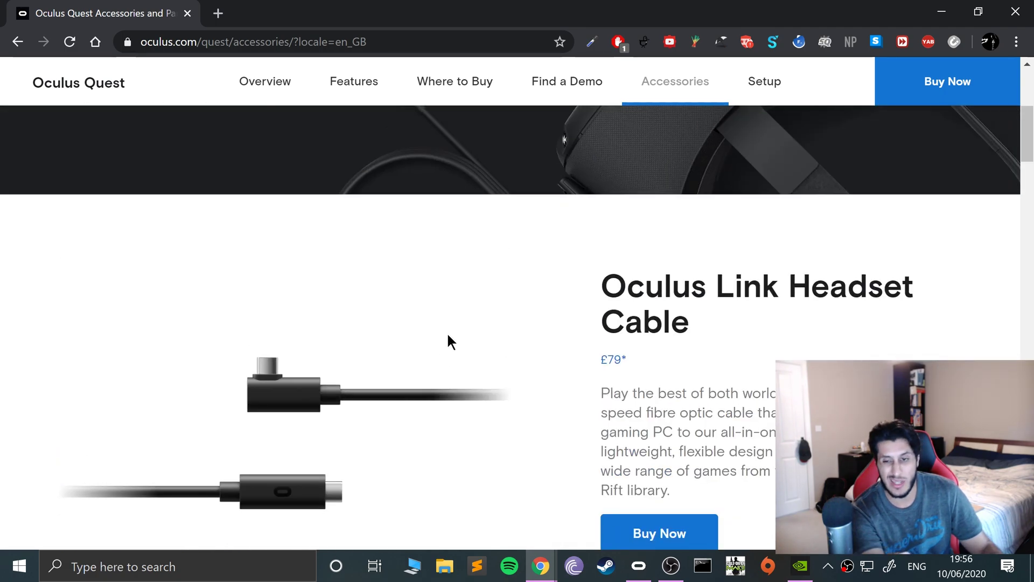
scroll(447, 332, up, 4)
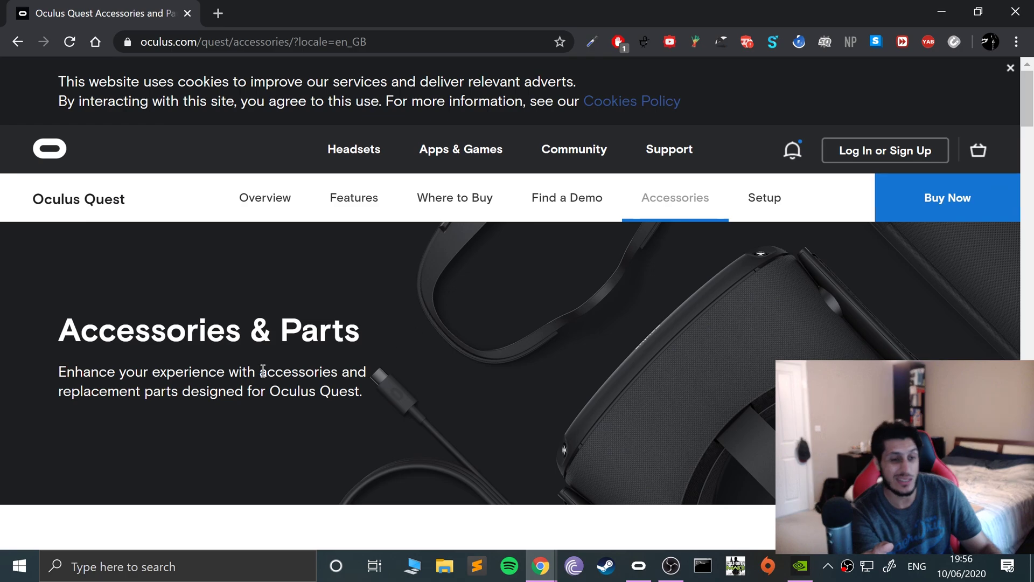
Close the Chrome window and launch the Oculus desktop app from the taskbar
click(187, 13)
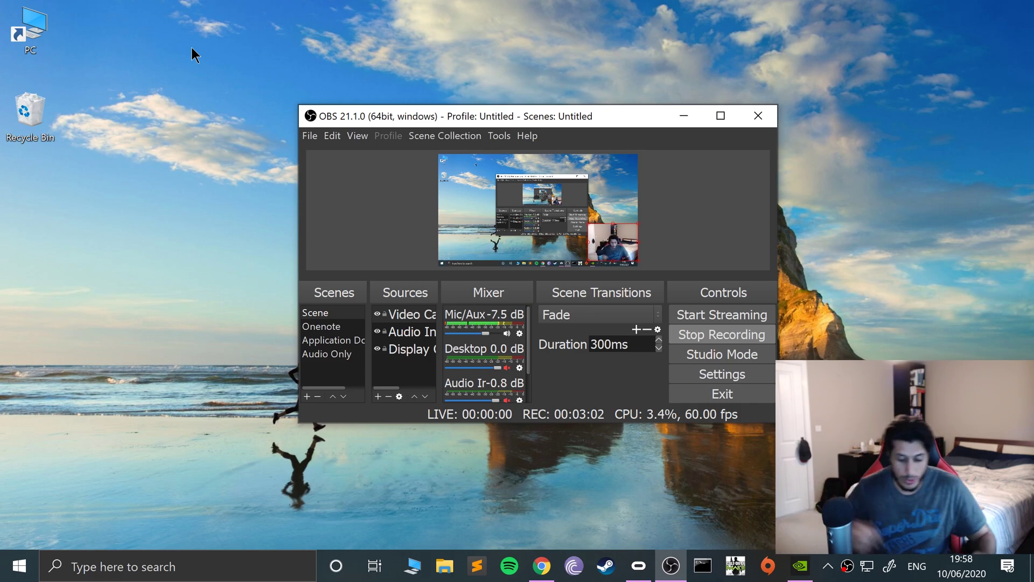
click(639, 566)
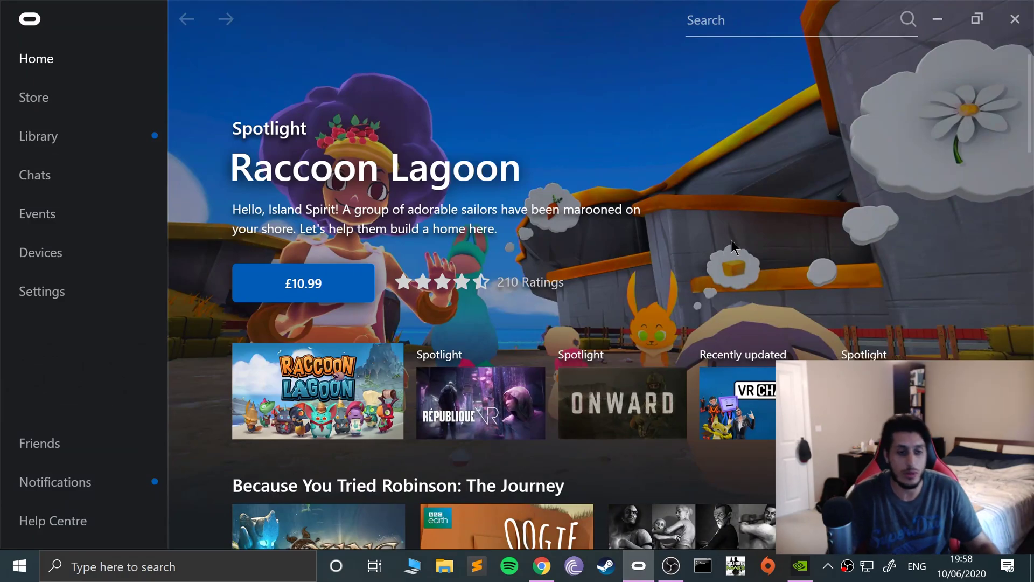
Open a new maximized Chrome window and search for 'oculus download'
right_click(541, 566)
click(531, 425)
click(531, 17)
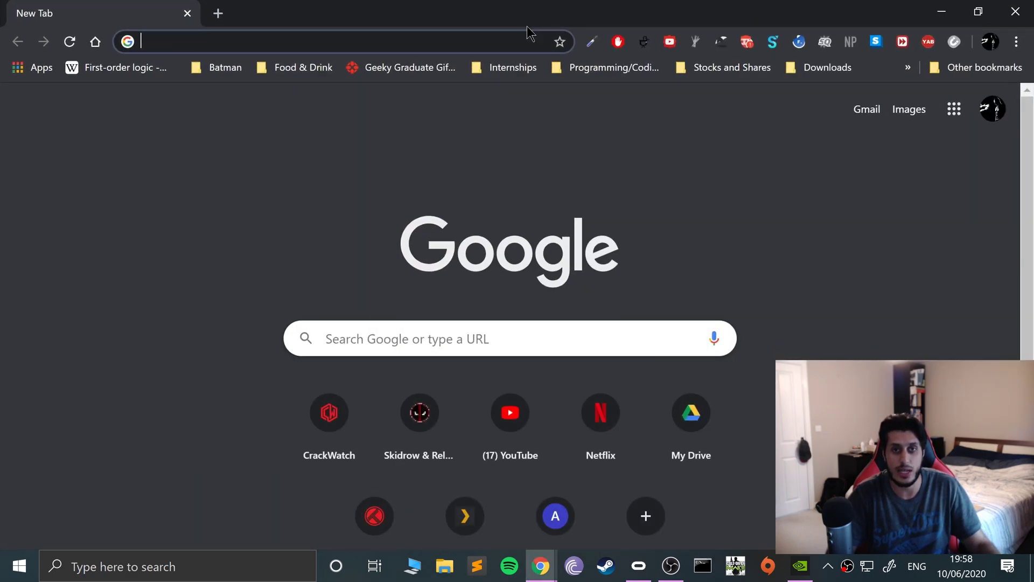
click(507, 37)
text(co)
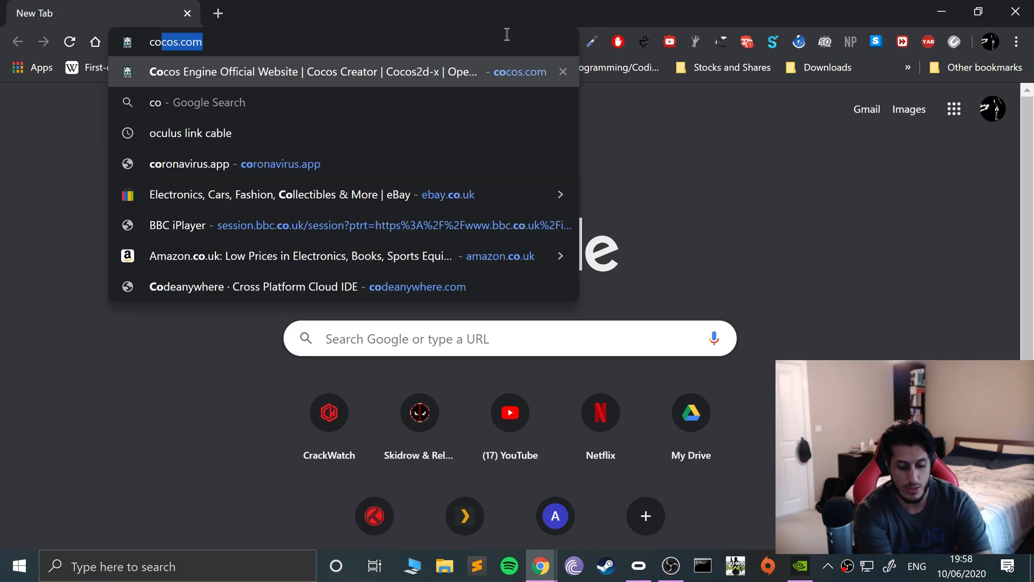
text(u)
key(Escape)
text(oculus )
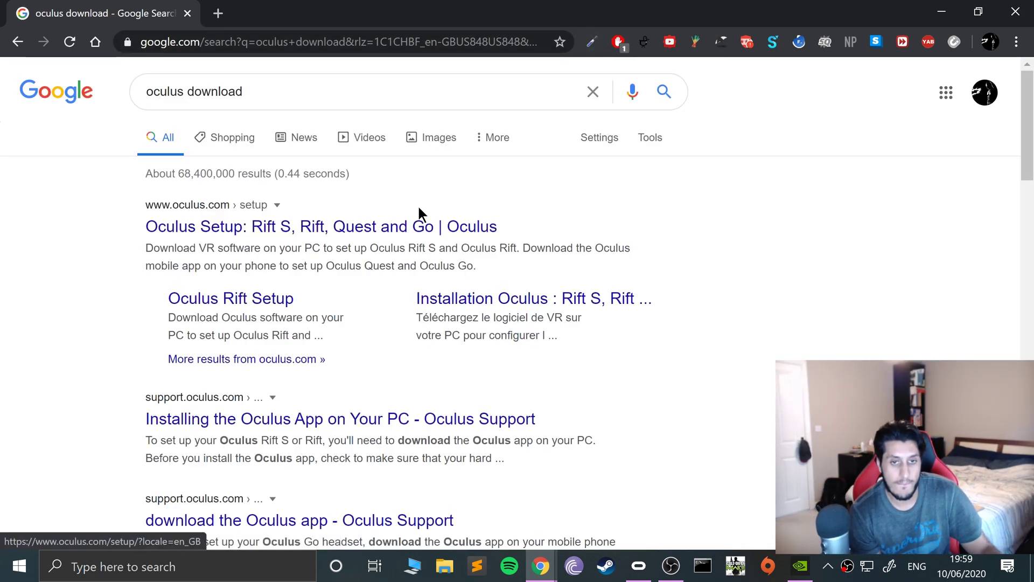
Open the Oculus Setup page and start downloading the Oculus setup software
click(360, 226)
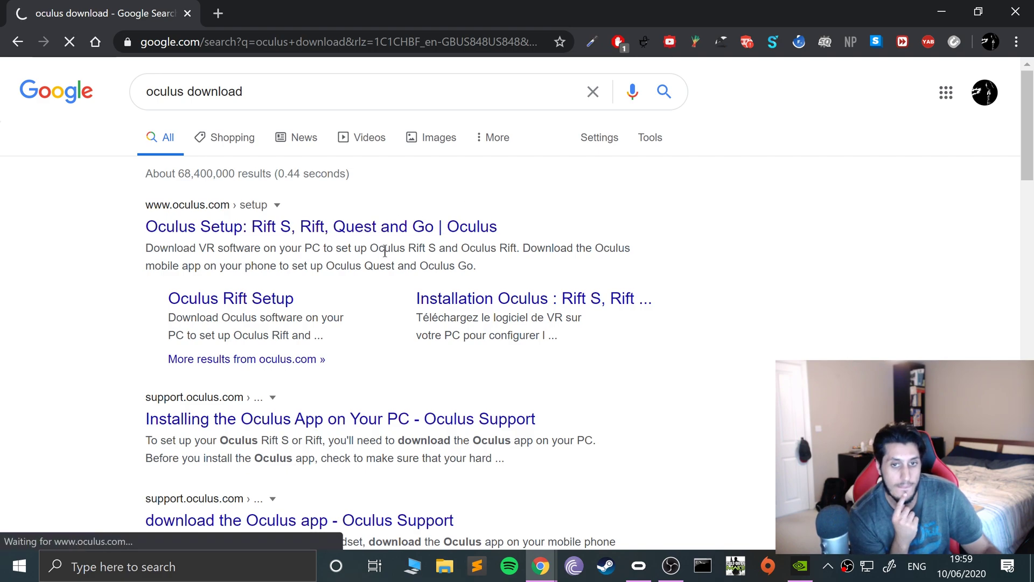
scroll(439, 432, down, 5)
scroll(438, 431, down, 1)
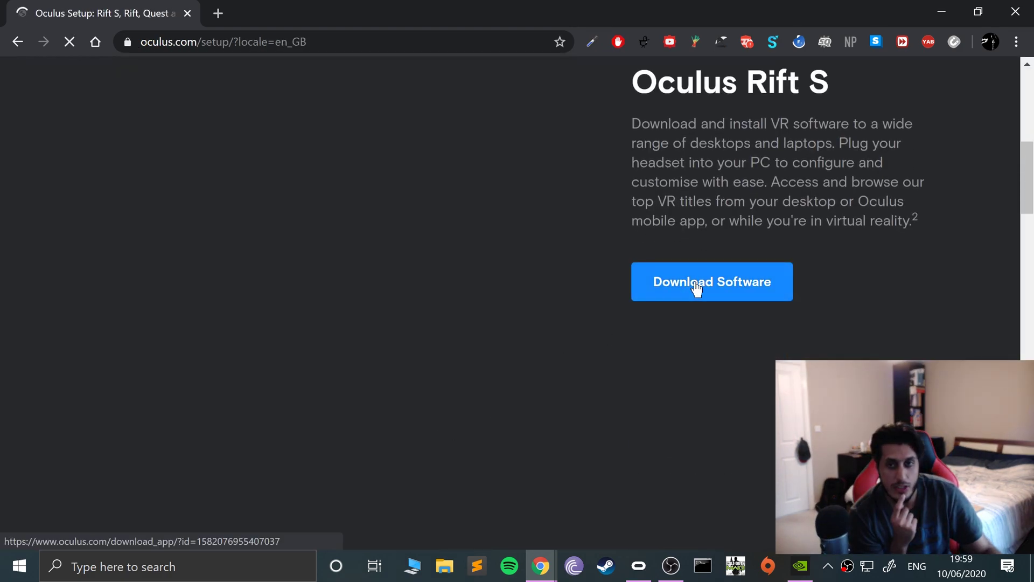
click(697, 289)
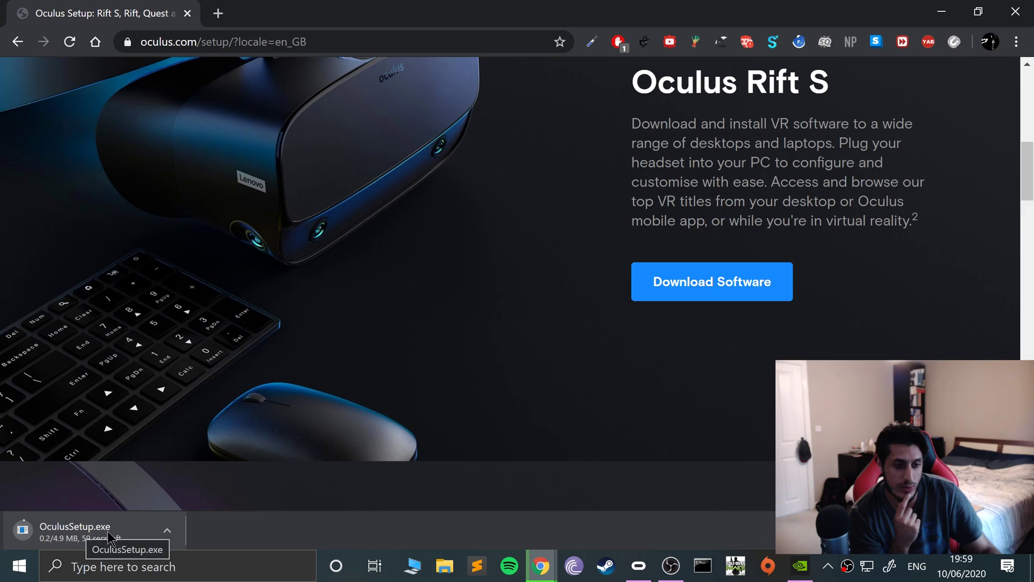
click(167, 530)
Cancel the Oculus setup download and show the Devices page in the Oculus app
click(194, 501)
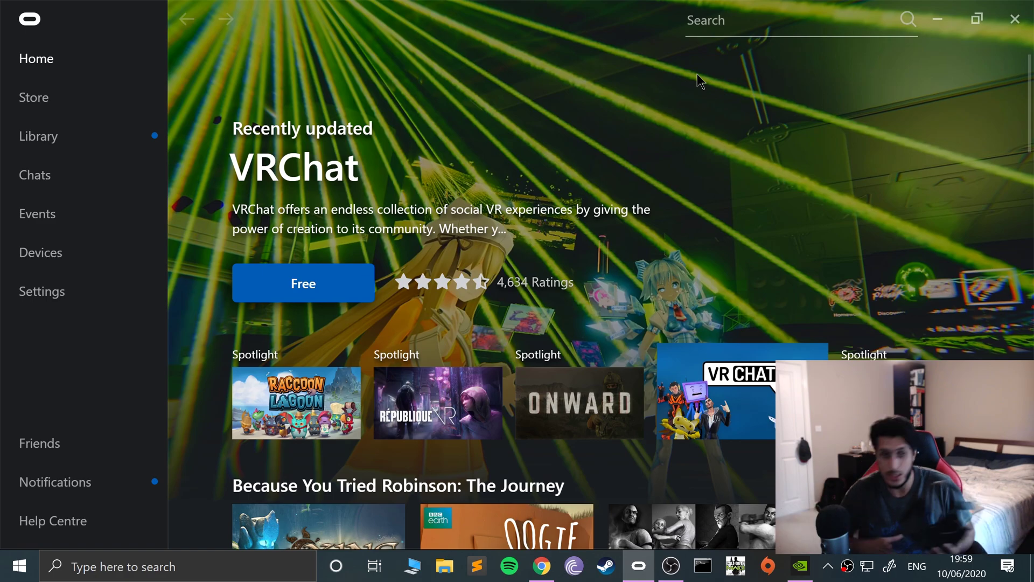
click(72, 250)
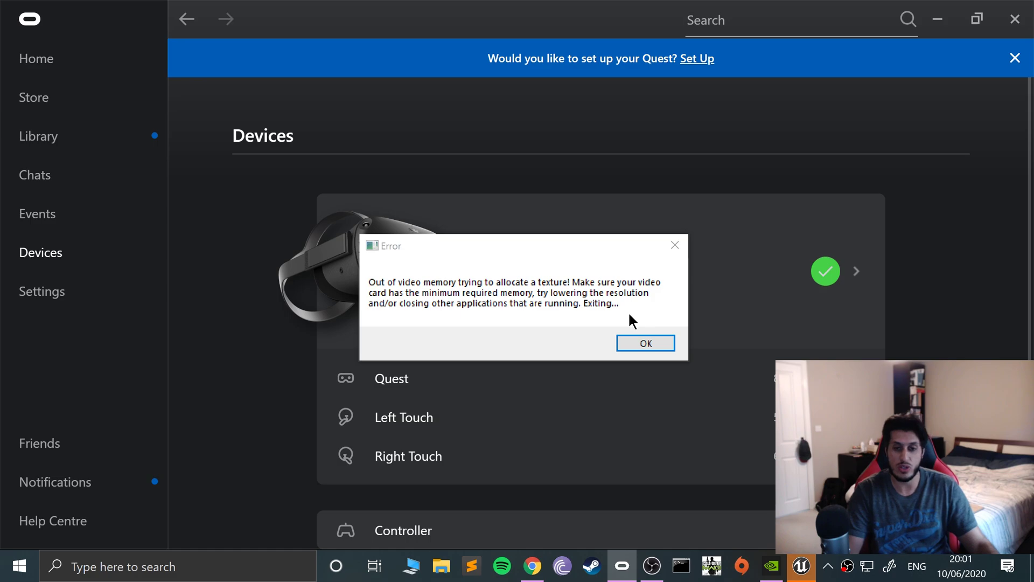
Dismiss the video memory error and run the Quest Link setup past the cable check
click(635, 341)
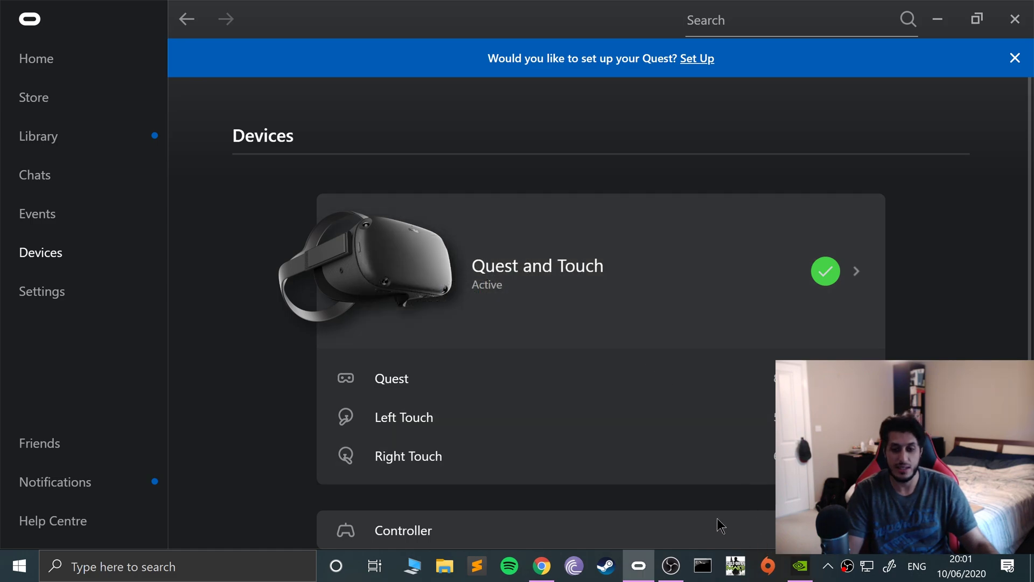
scroll(735, 348, down, 1)
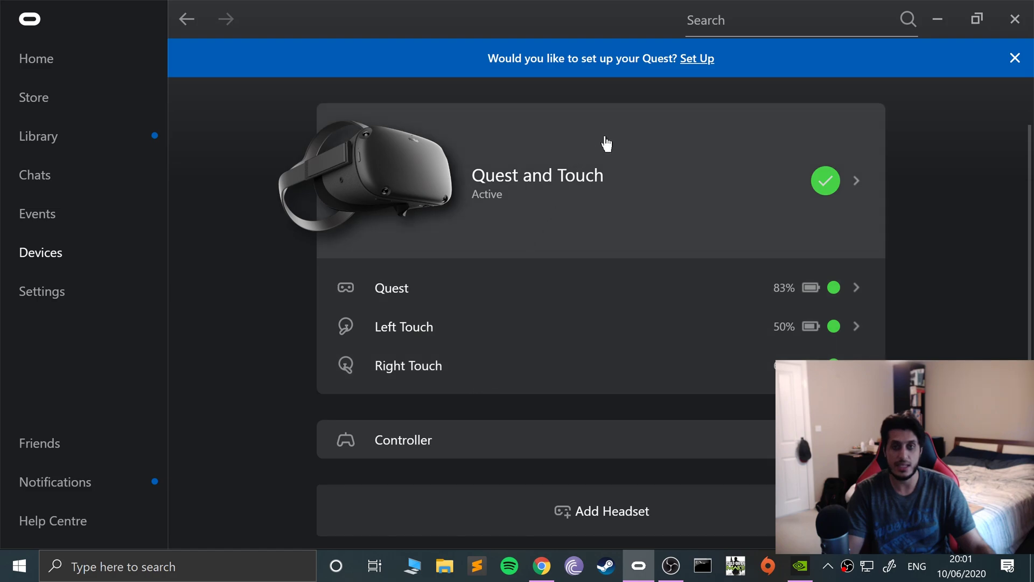
click(702, 62)
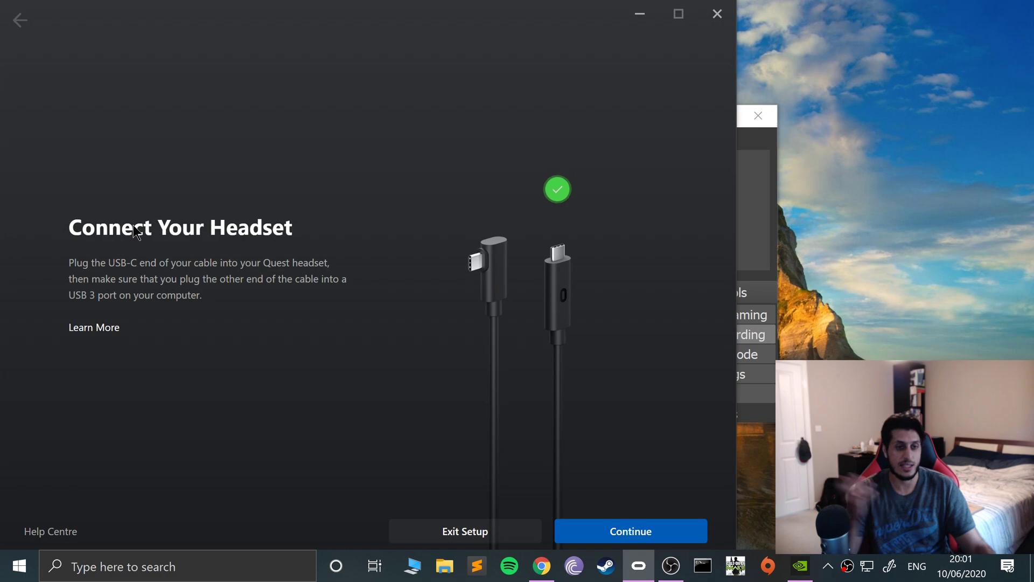
click(590, 534)
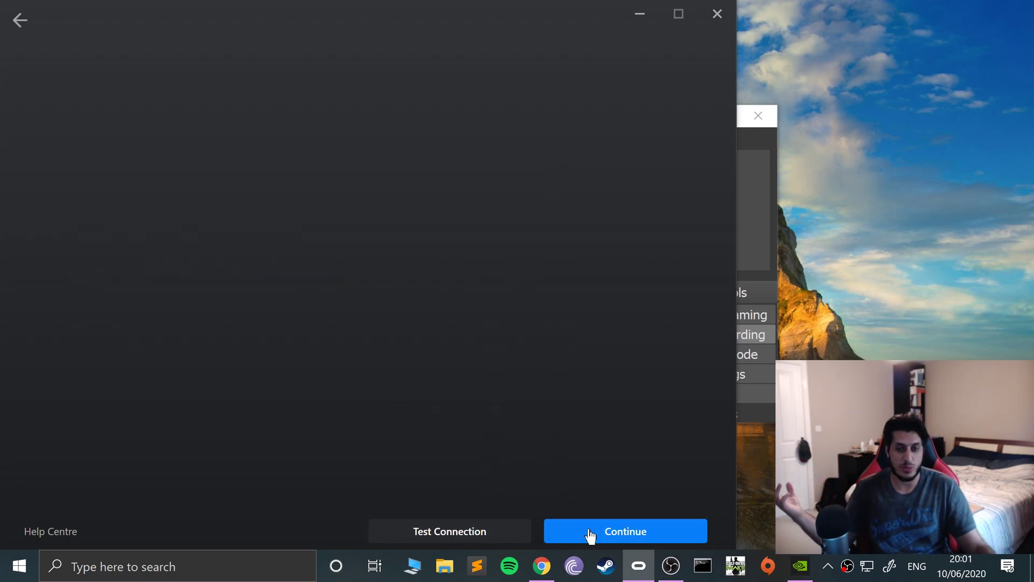
click(650, 518)
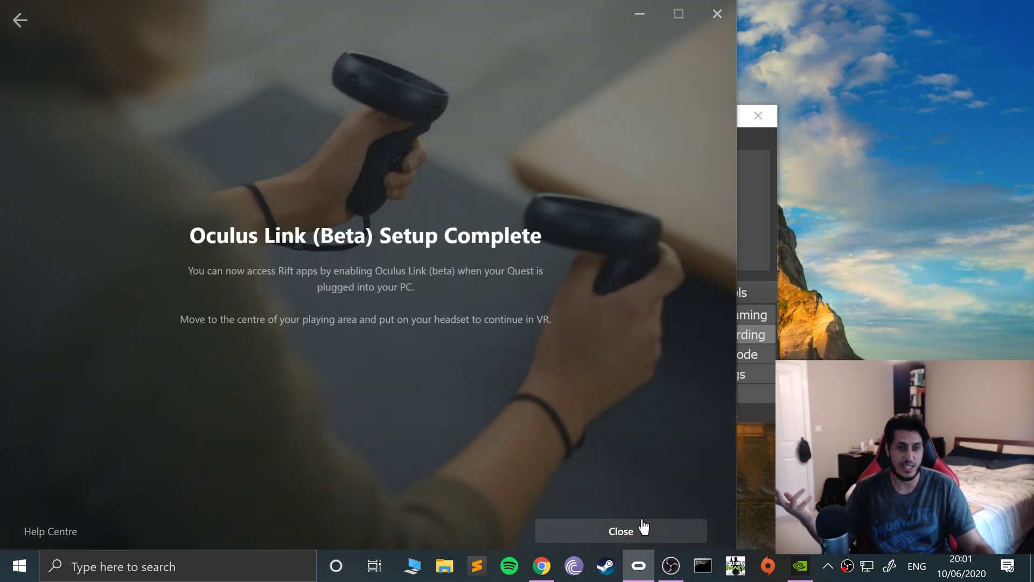
Close the completed Link setup and bring the OBS window in front of Oculus
click(626, 536)
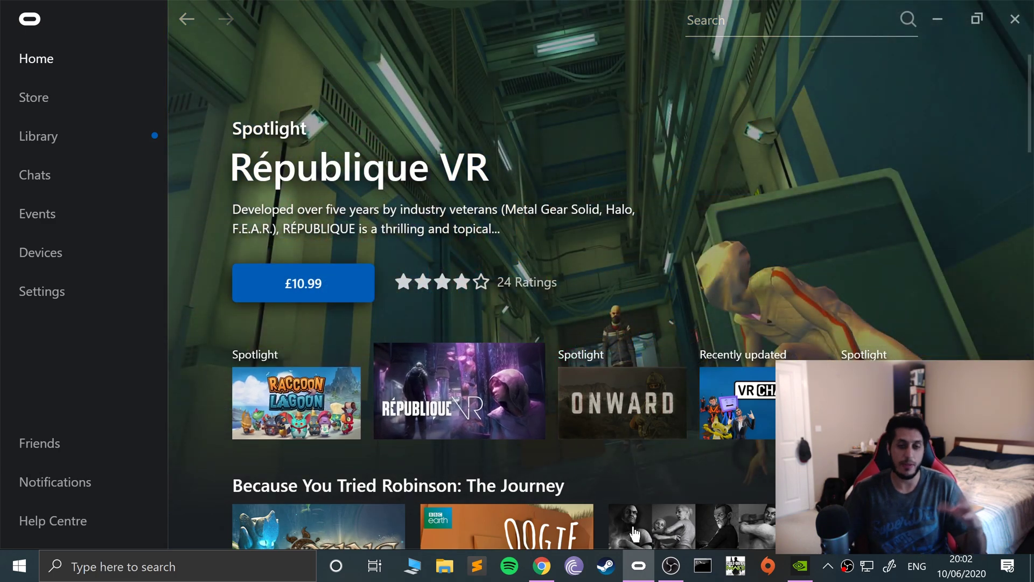
click(670, 565)
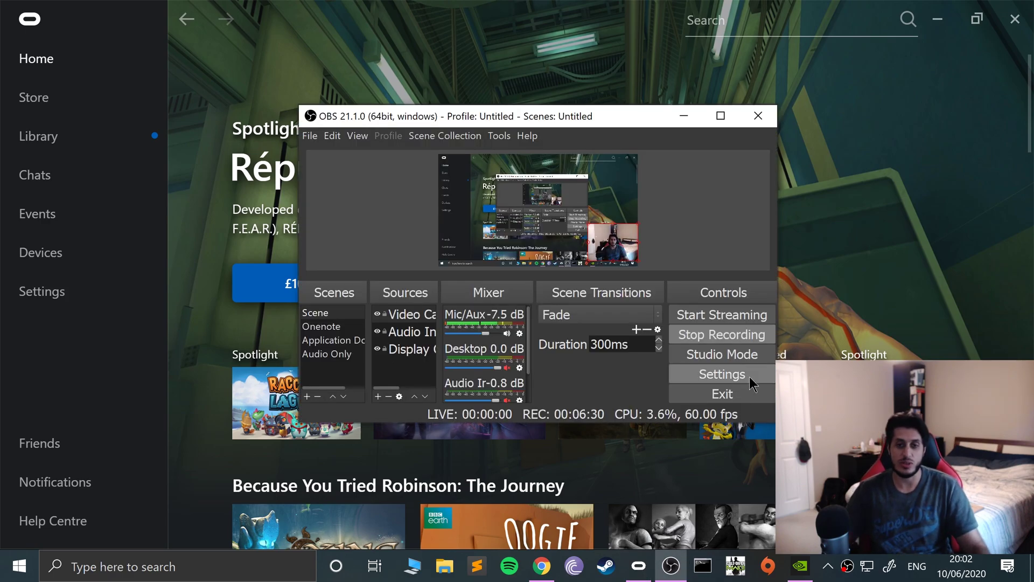